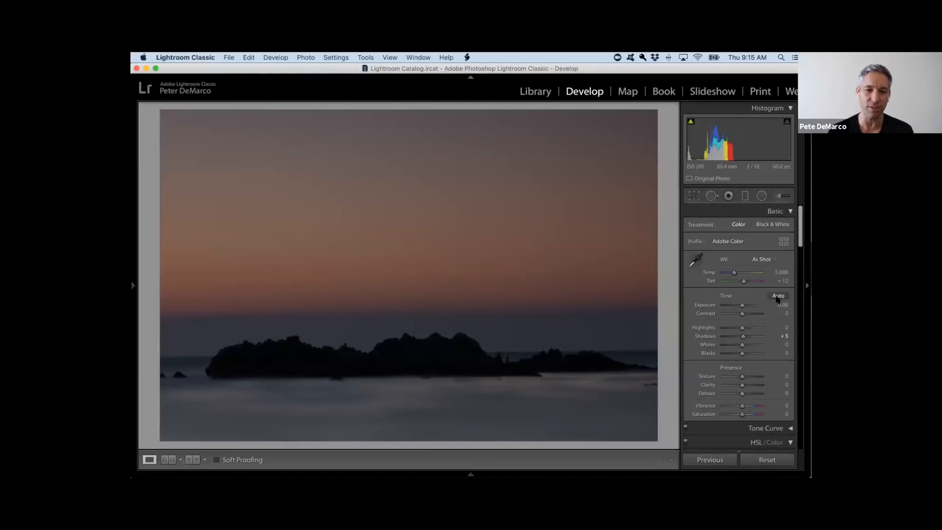
Step: Apply automatic tone settings to the seascape photo and raise Shadows to +100
left_click(777, 296)
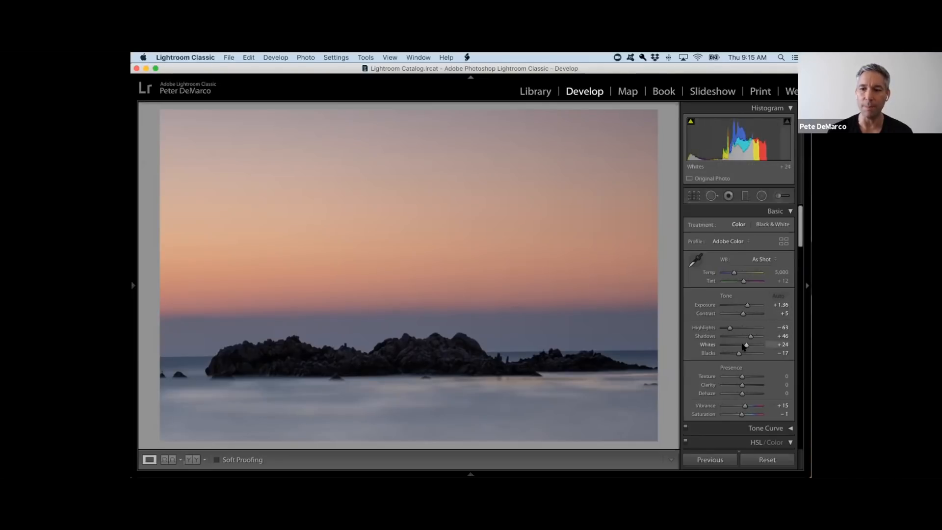
left_click_drag(749, 337, 776, 339)
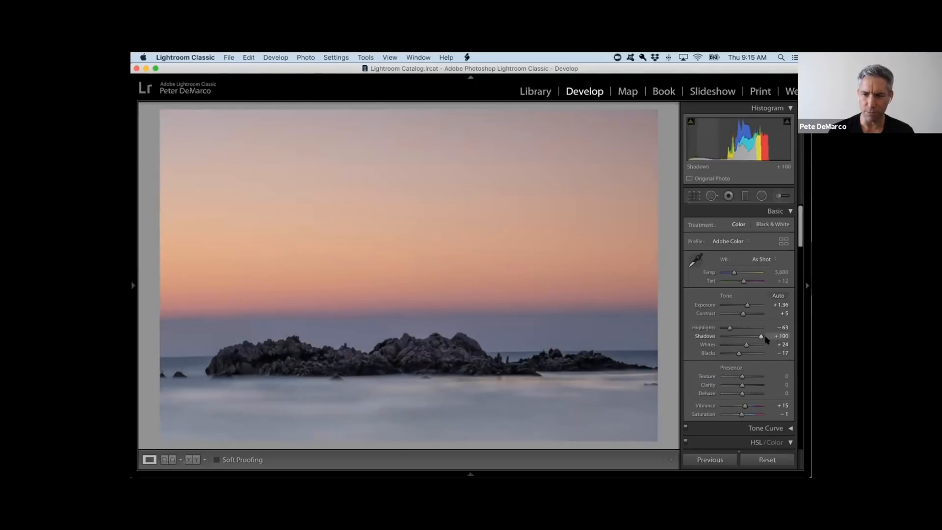
Step: Examine the rocks and the sunset sky up close for detail and noise
left_click(432, 347)
left_click_drag(414, 372, 564, 263)
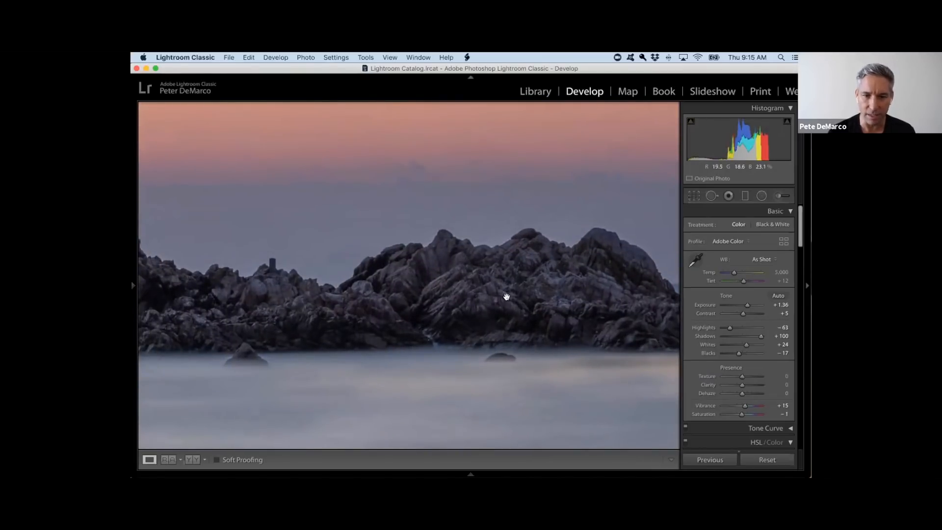
left_click(491, 293)
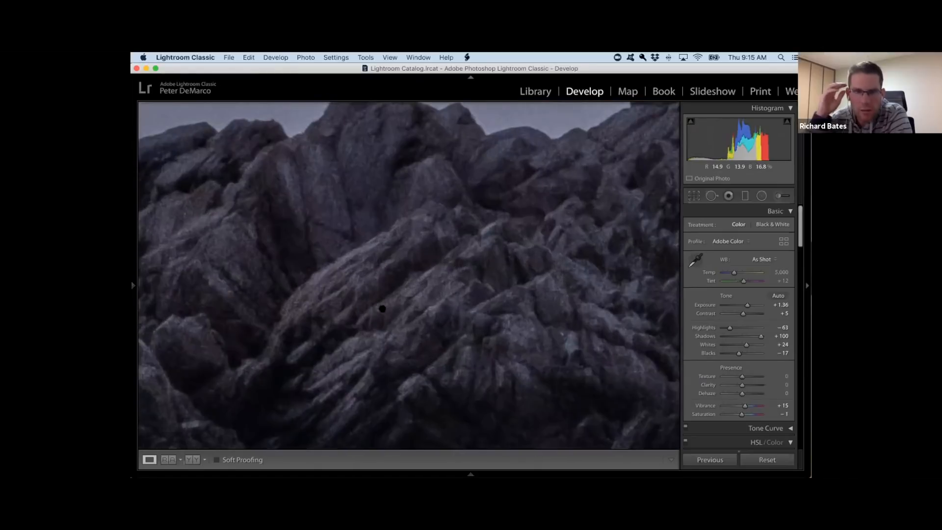
left_click(472, 284)
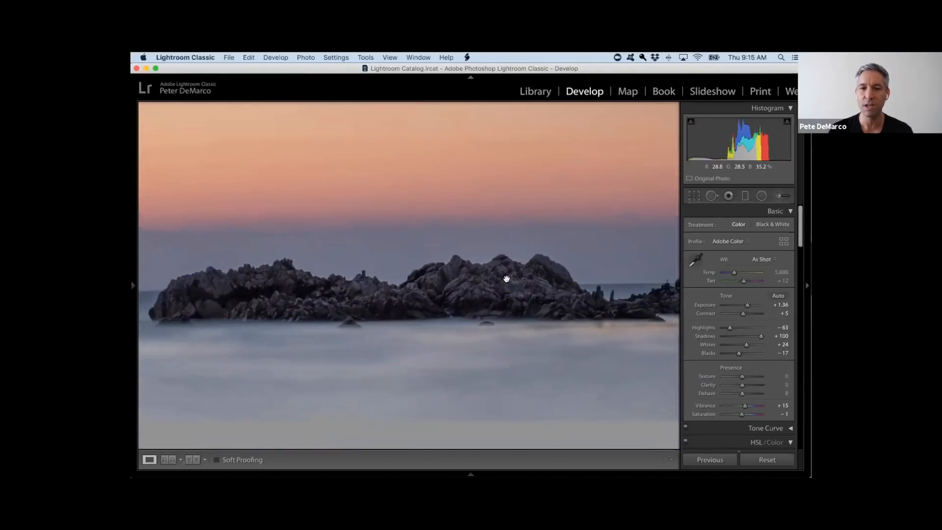
left_click(506, 279)
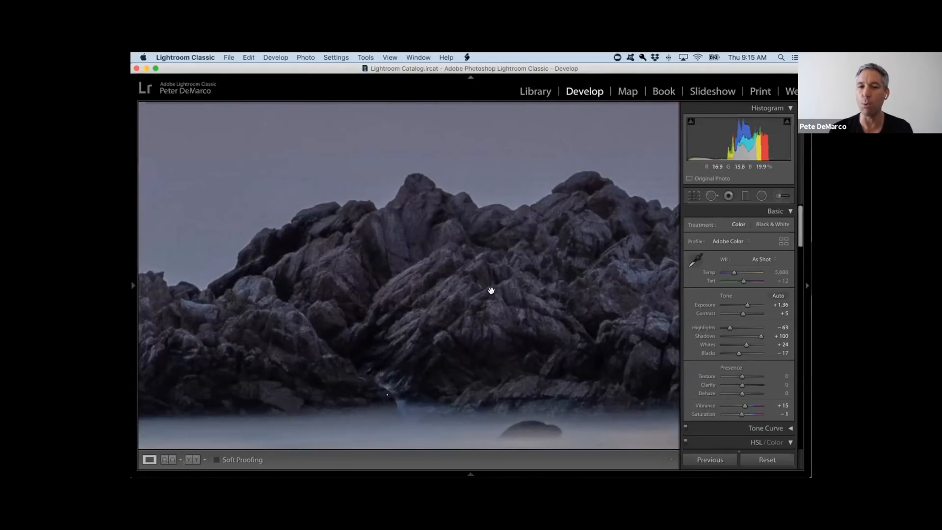
left_click(489, 294)
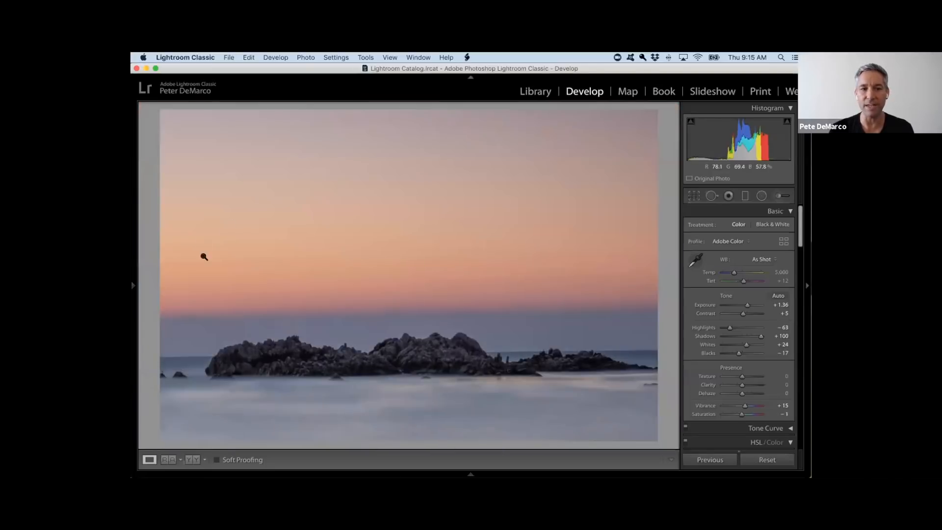
left_click(209, 251)
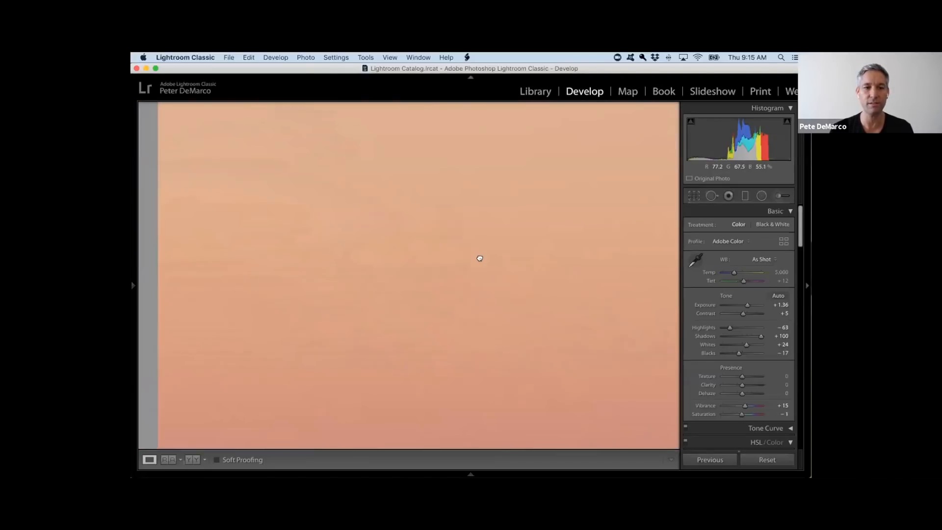
left_click_drag(425, 344, 332, 192)
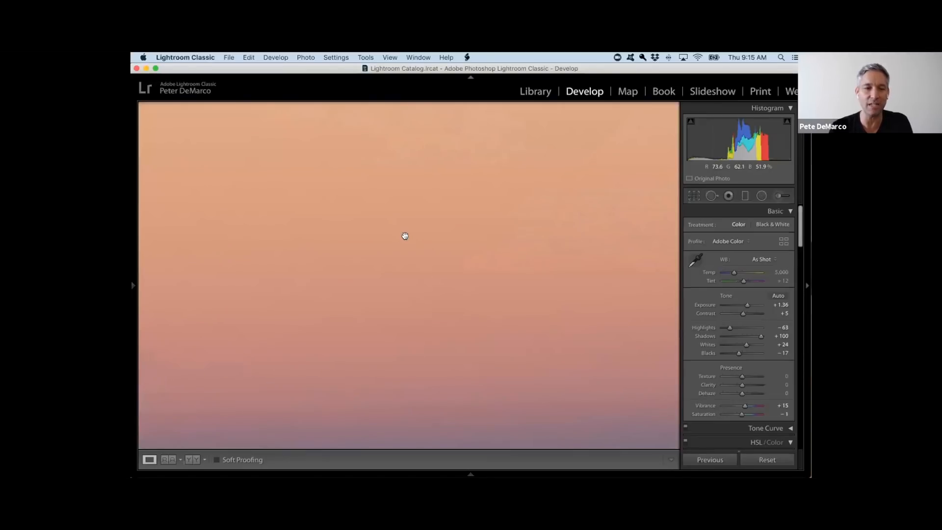
left_click(388, 236)
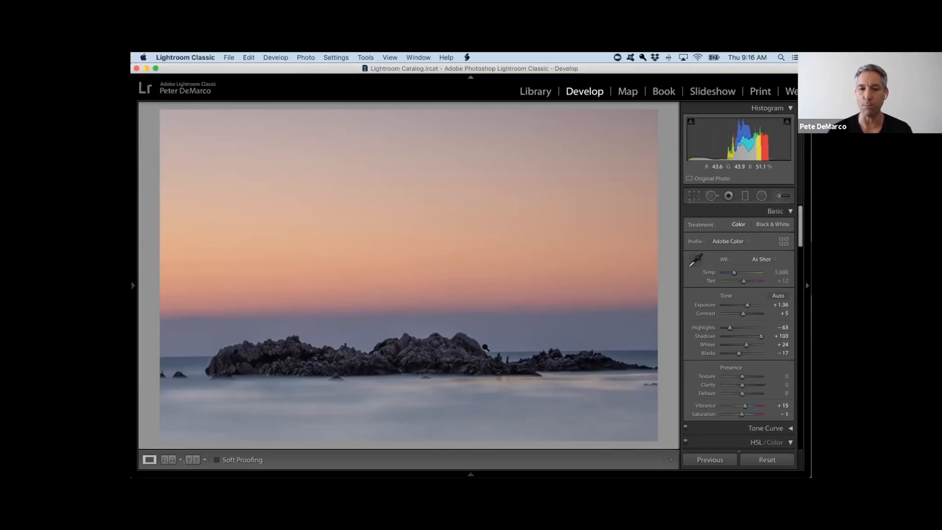
Step: Raise Clarity to +29 while checking the effect on the rocks up close
left_click(440, 350)
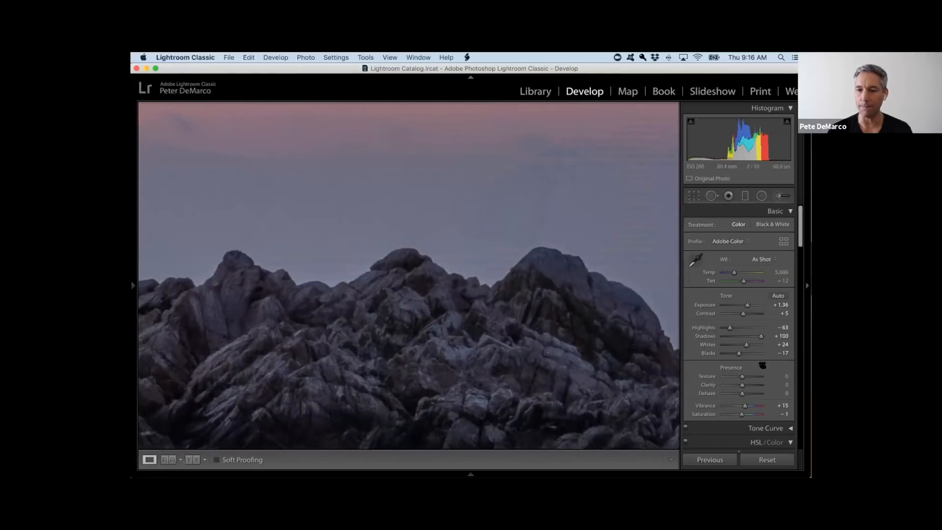
left_click_drag(747, 387, 751, 386)
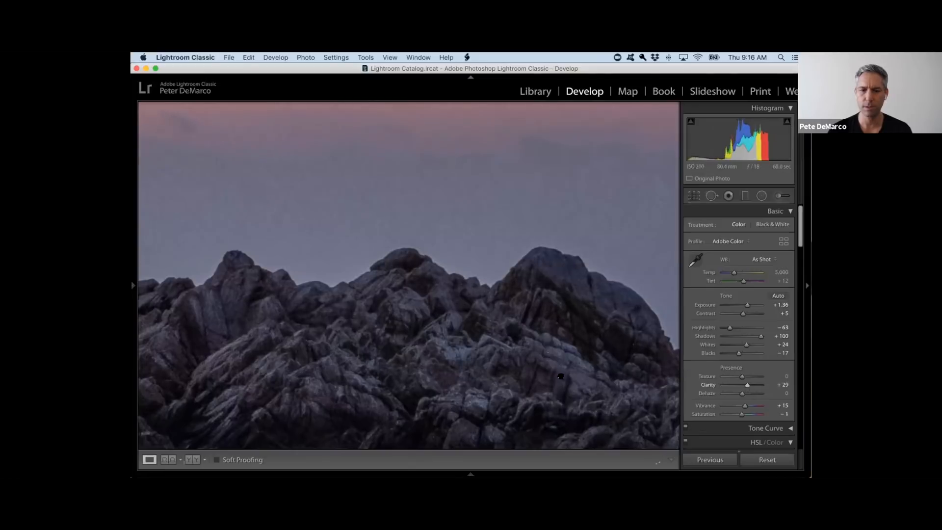
left_click(636, 283)
left_click(643, 257)
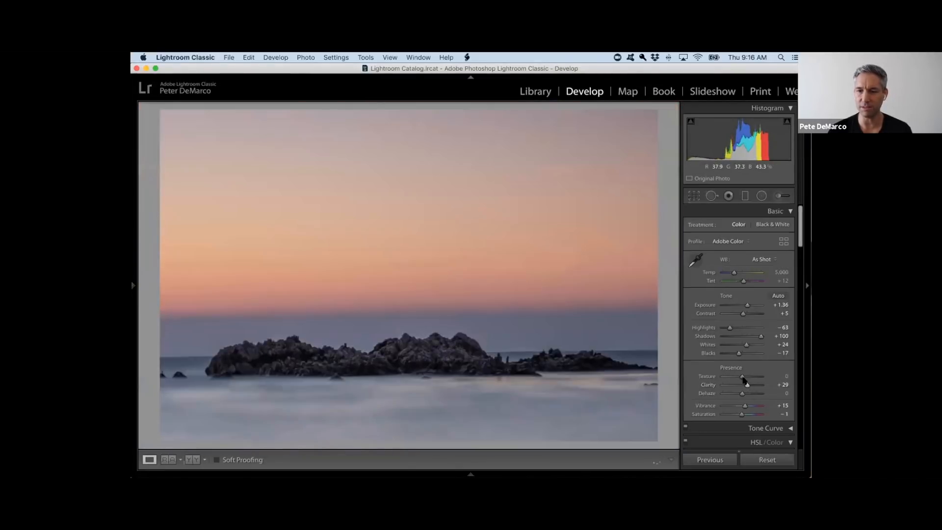
Step: Set Texture to +25 after testing a much stronger amount, and reduce Exposure to +1.25
left_click_drag(742, 377, 785, 377)
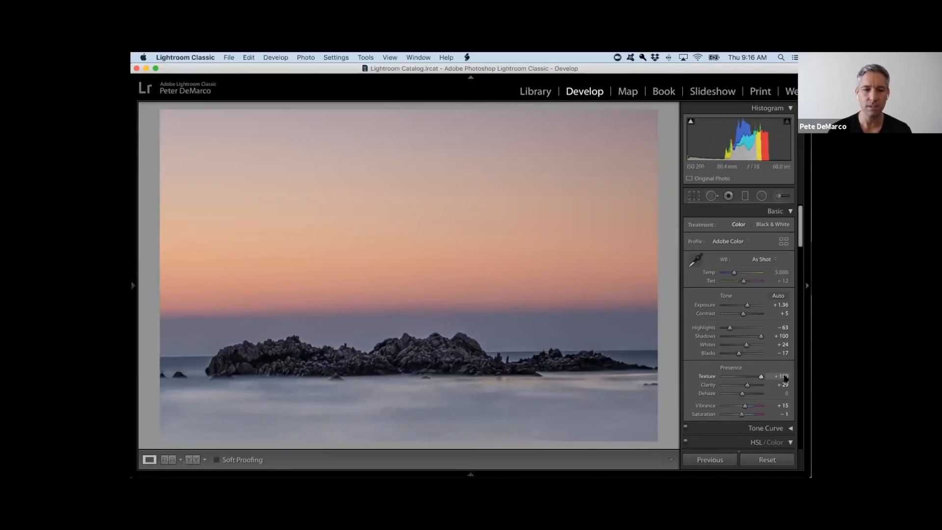
left_click(746, 377)
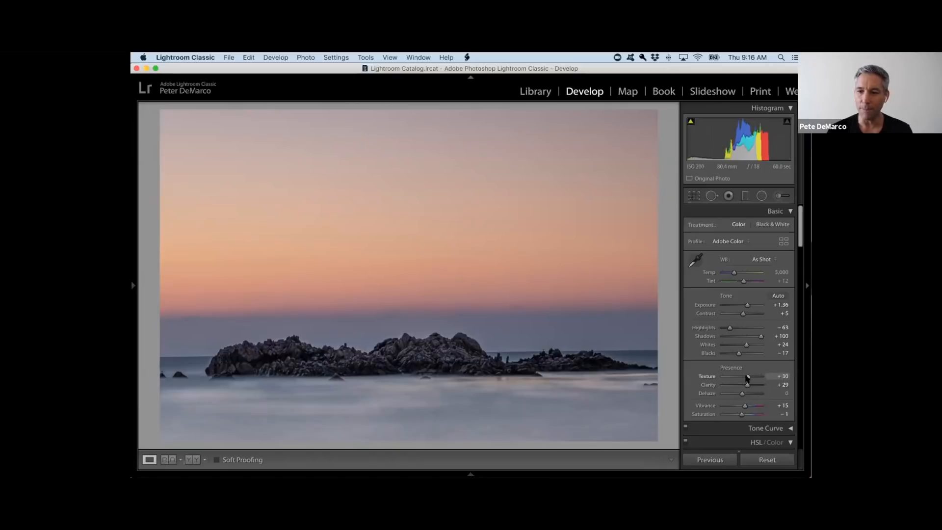
left_click_drag(747, 376, 745, 377)
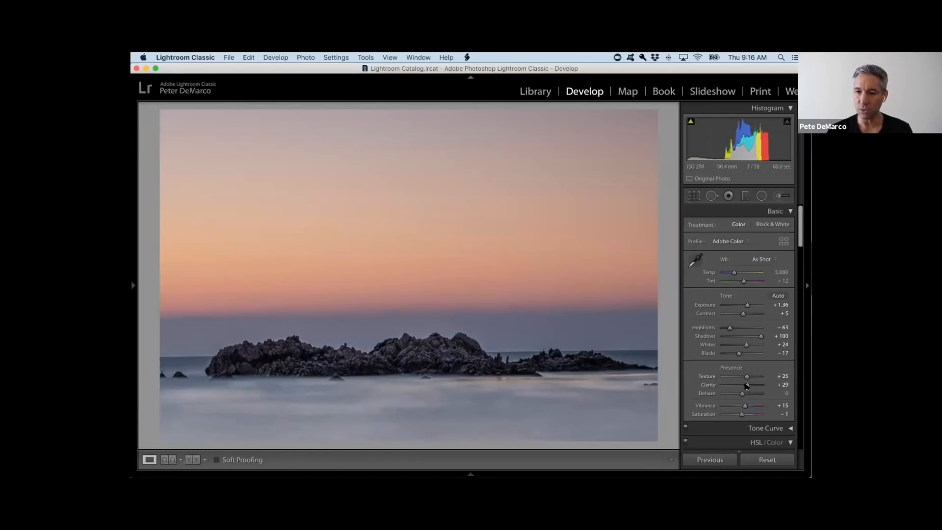
left_click_drag(748, 306, 743, 306)
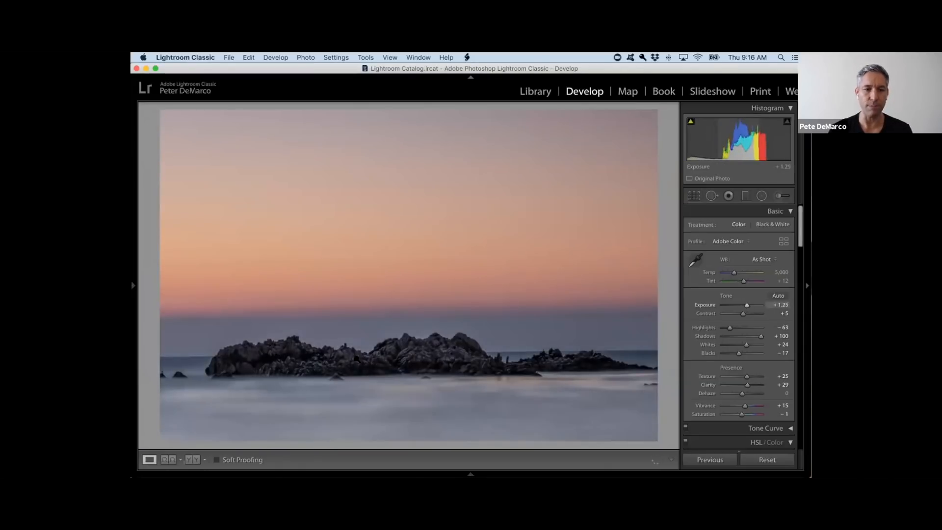
Step: Inspect the detail of the adjusted rocks along the shoreline up close
left_click(418, 369)
left_click(579, 357)
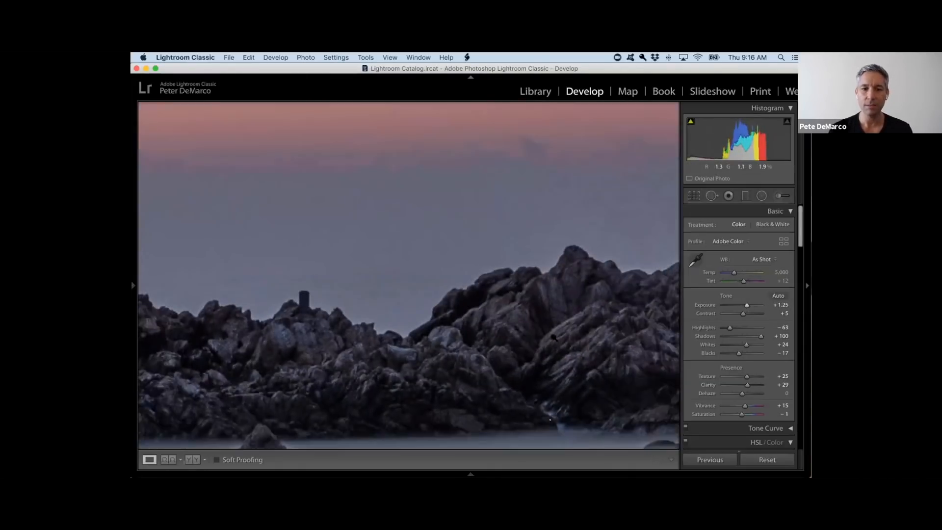
left_click(438, 352)
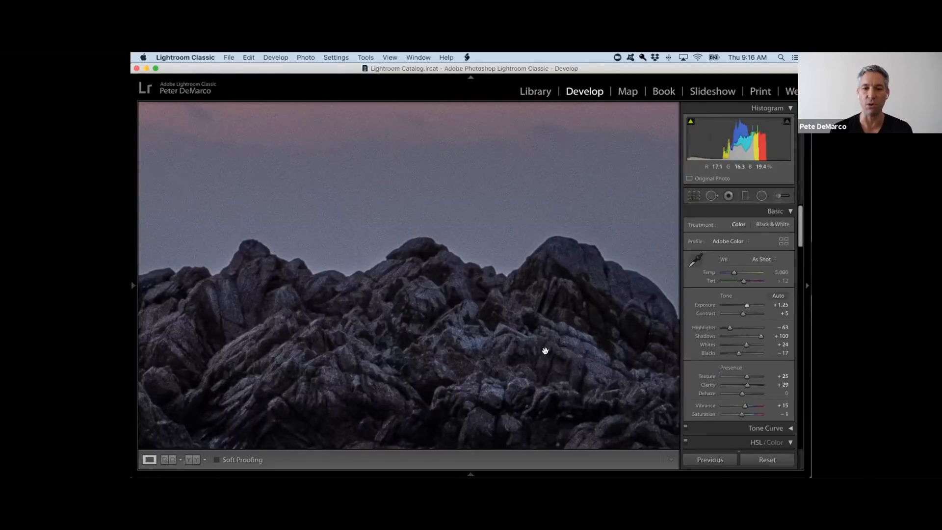
left_click_drag(323, 340, 537, 265)
left_click_drag(451, 288, 528, 288)
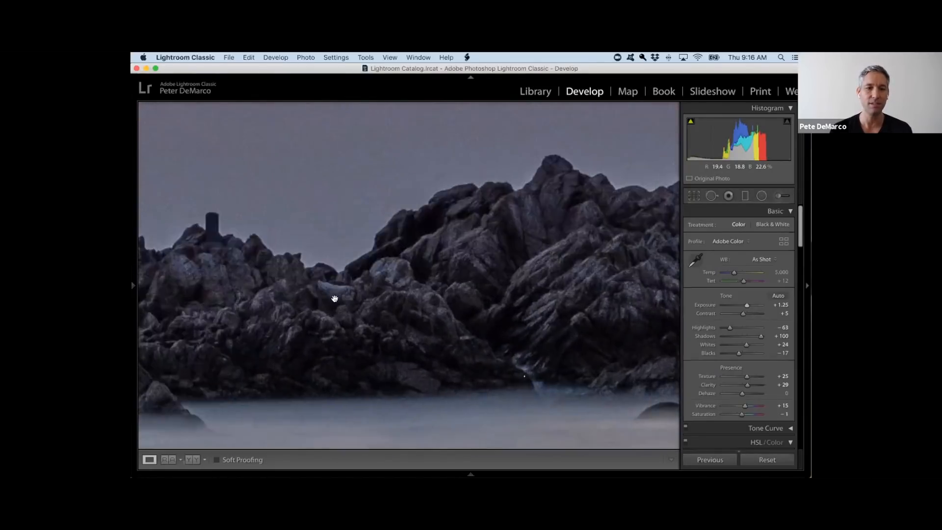
left_click_drag(333, 298, 389, 290)
left_click(389, 292)
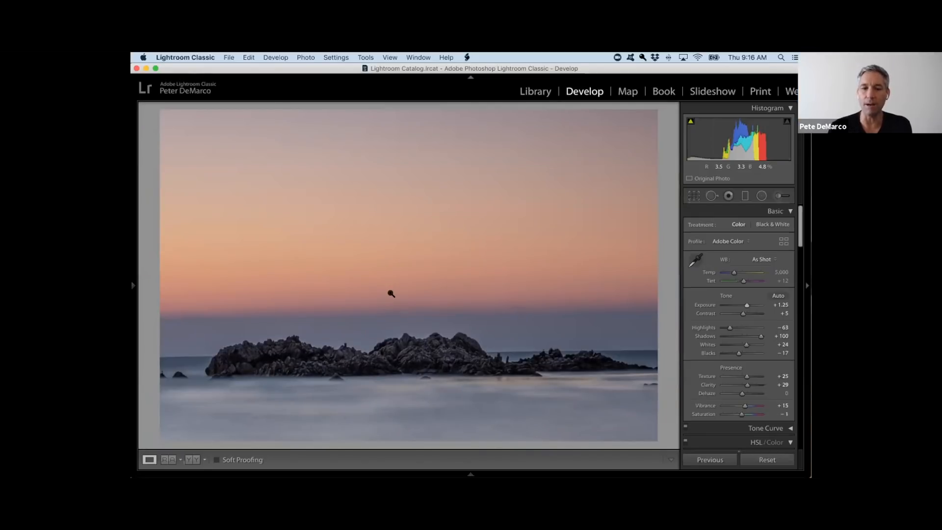
left_click(434, 353)
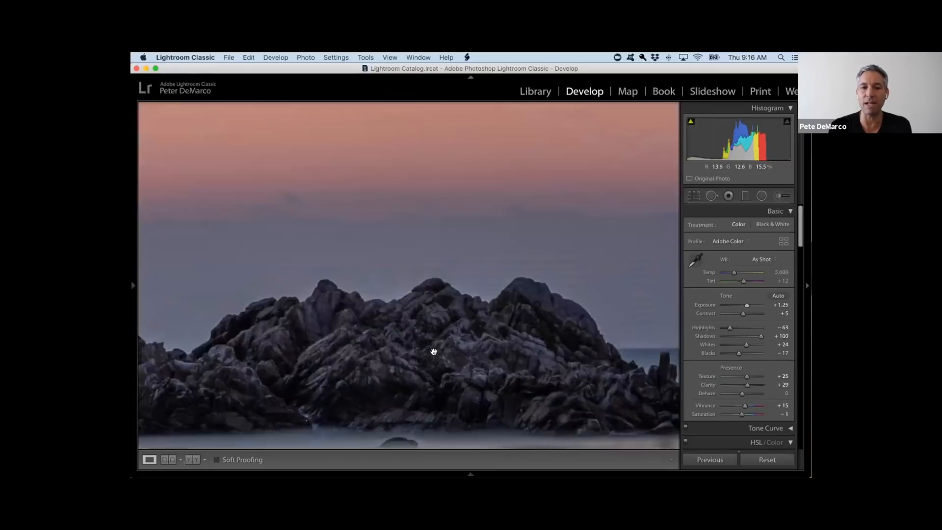
left_click(435, 352)
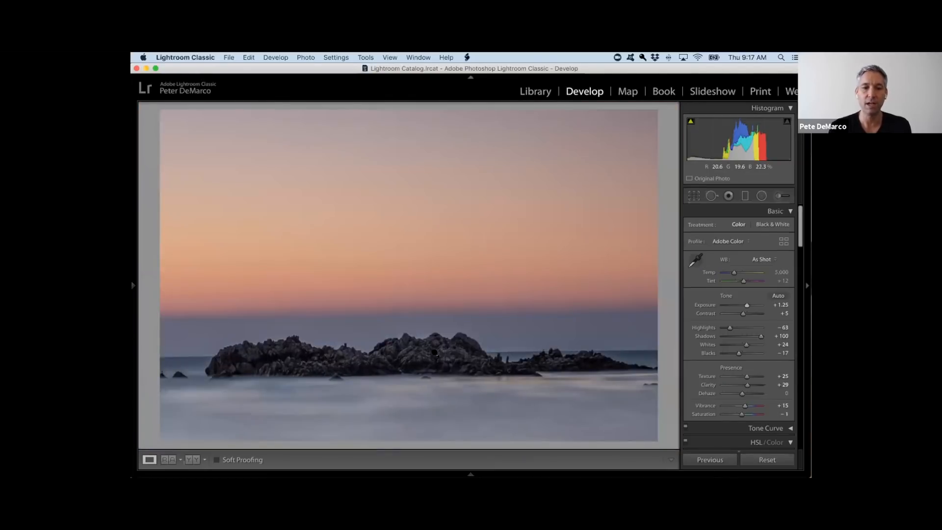
Step: Compare the edited photo with the more saturated next version, examining its horizon up close, and return to the edited one
key("Right")
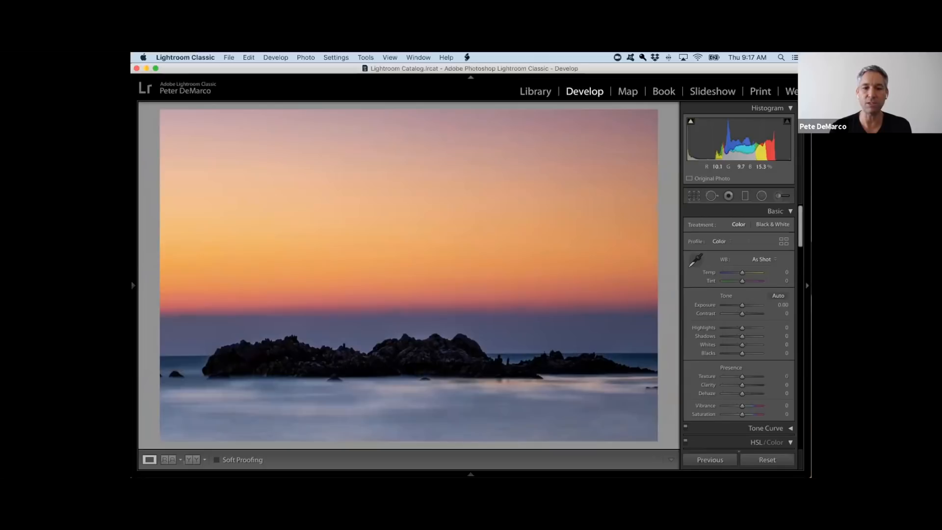
left_click(465, 313)
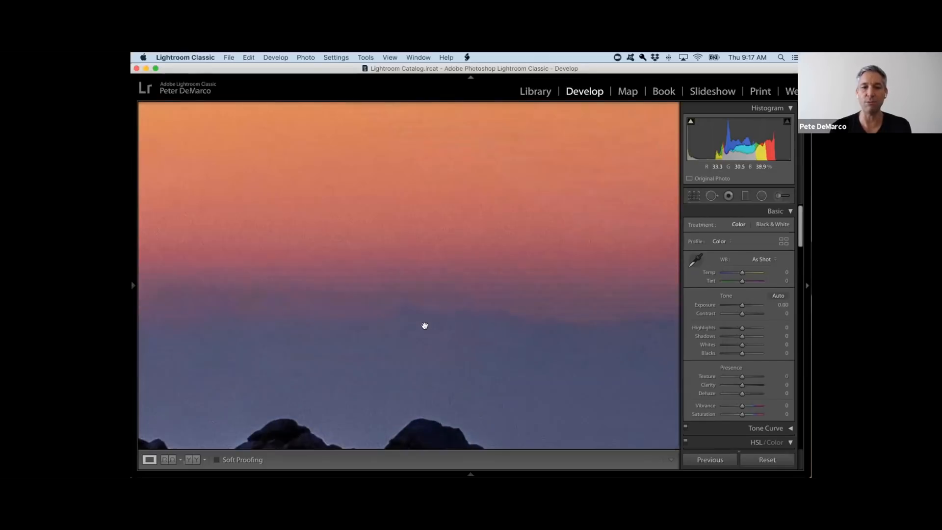
left_click(387, 347)
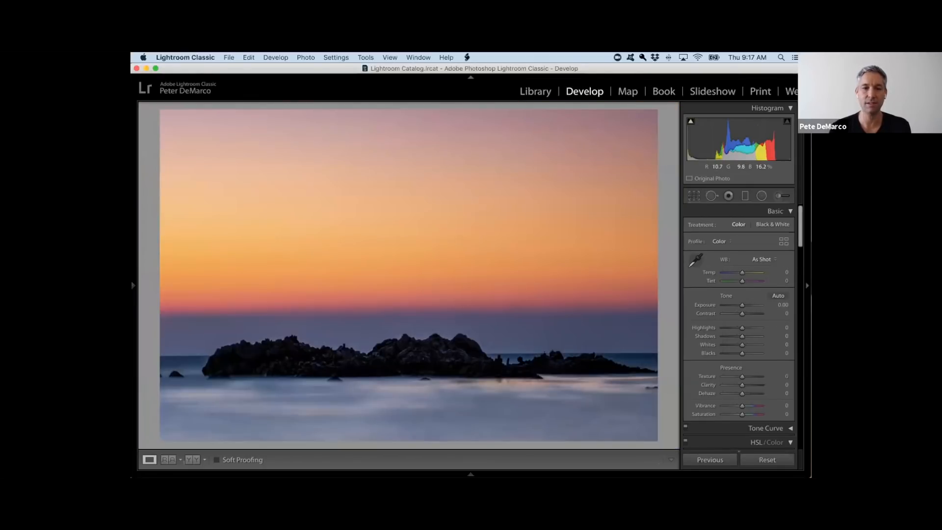
key("Left")
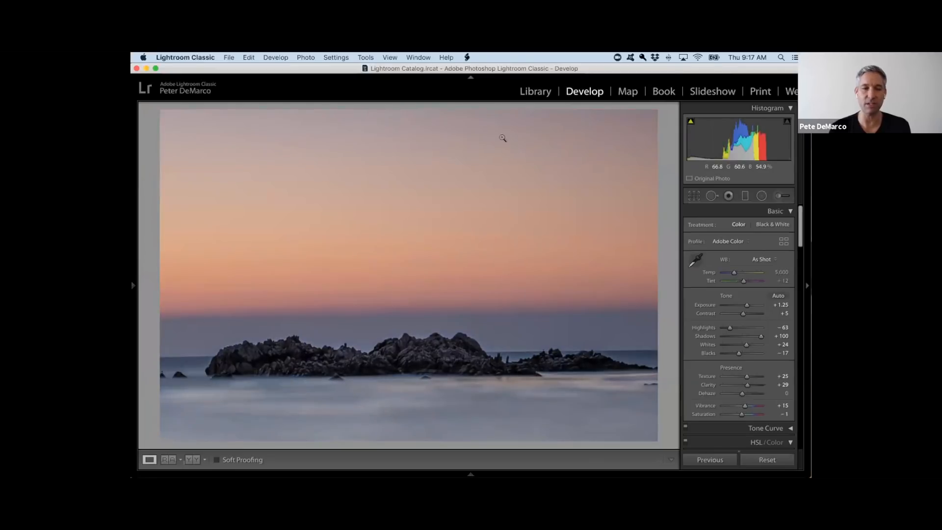
left_click(431, 377)
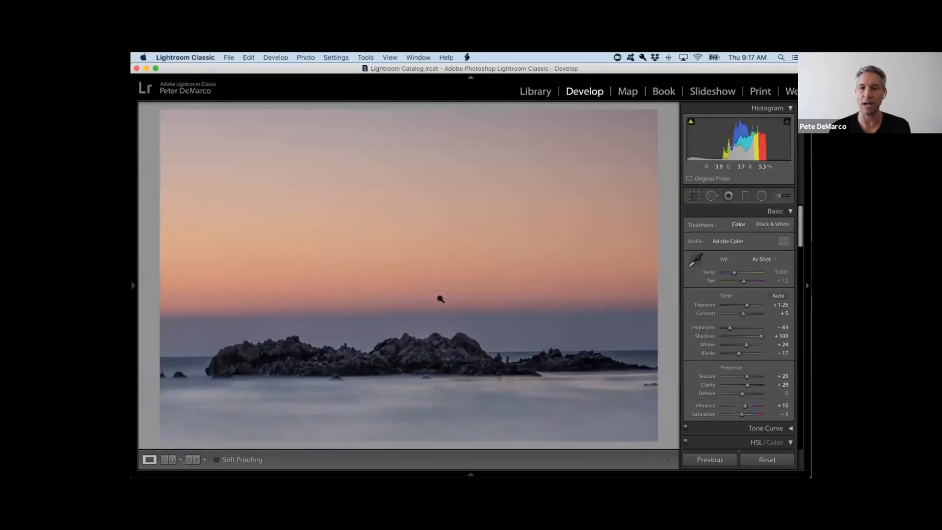
left_click(439, 299)
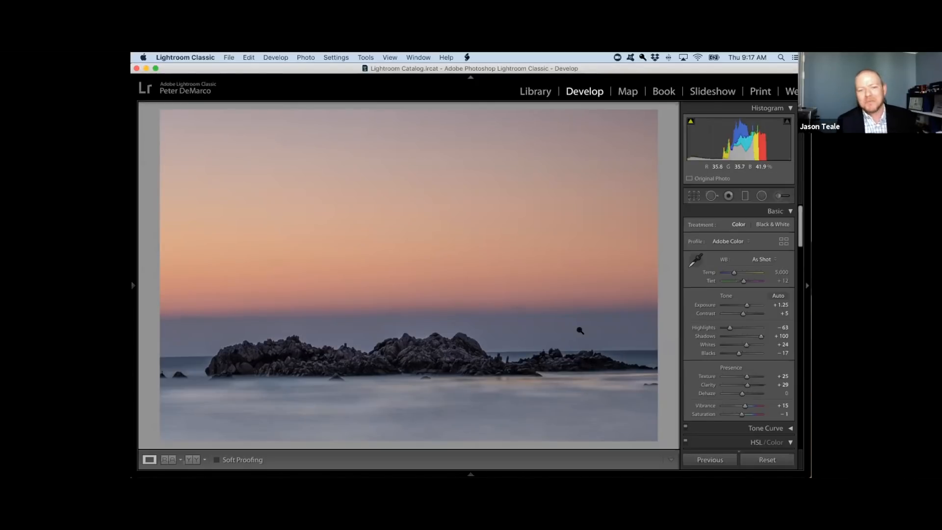
Step: Switch to the more saturated version and add a horizontal graduated filter over the sky with Temp at −69
key("super+shift+r")
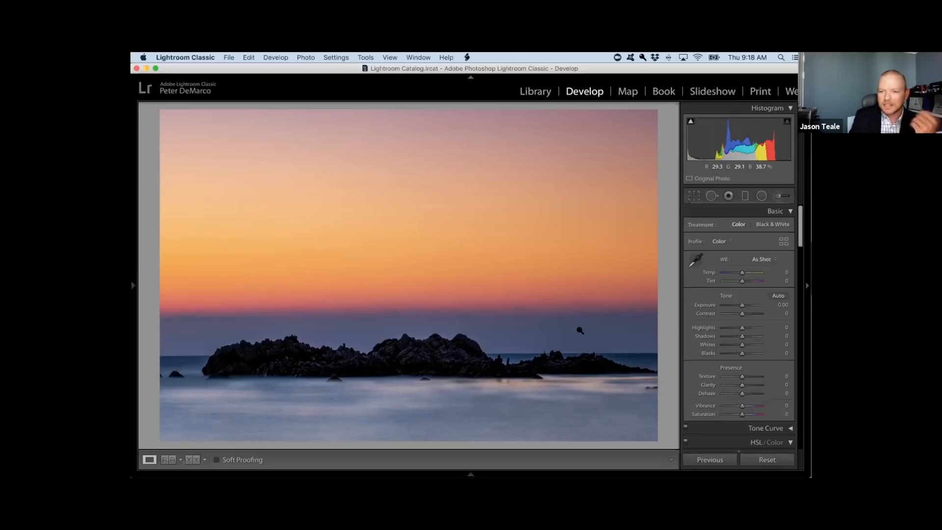
left_click(745, 196)
left_click_drag(429, 123, 429, 335)
left_click_drag(742, 236, 729, 237)
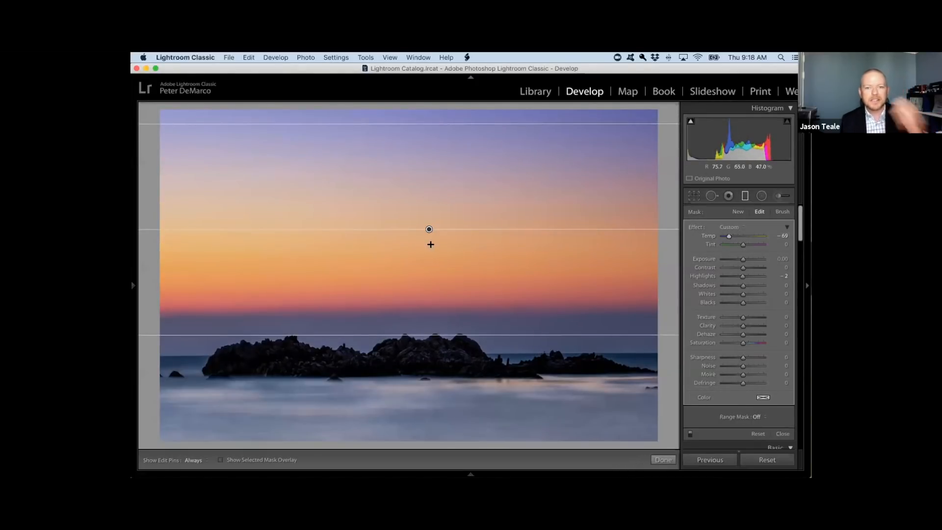
Step: Extend the graduated filter's lower edge to the waterline below the rocks and rotate the filter slightly
left_click_drag(424, 335, 449, 375)
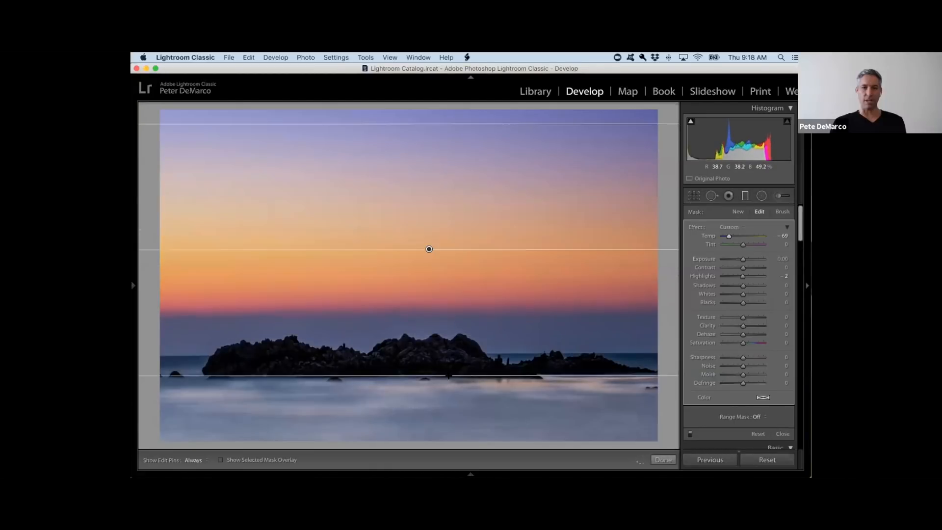
left_click_drag(253, 249, 281, 249)
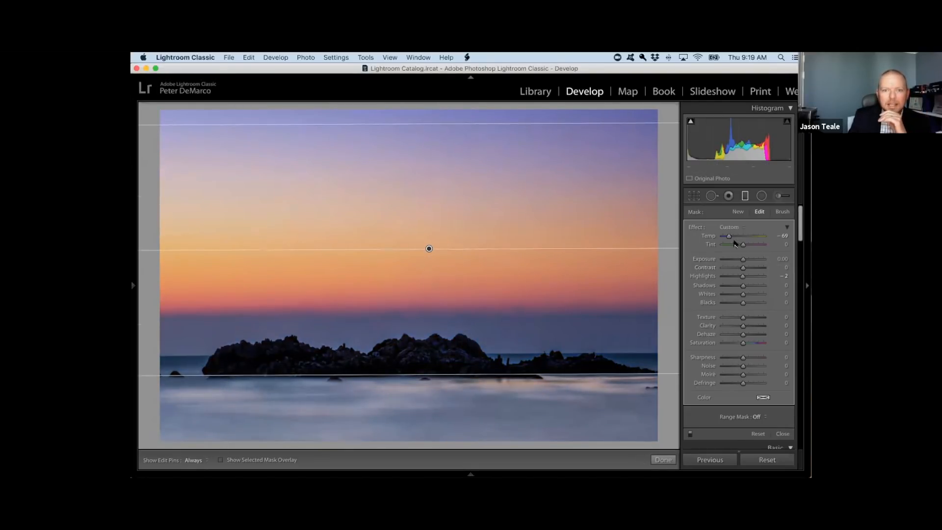
Step: Raise the graduated filter's Temp to 100 and switch the filter off to compare the sky without it
left_click_drag(728, 238, 758, 245)
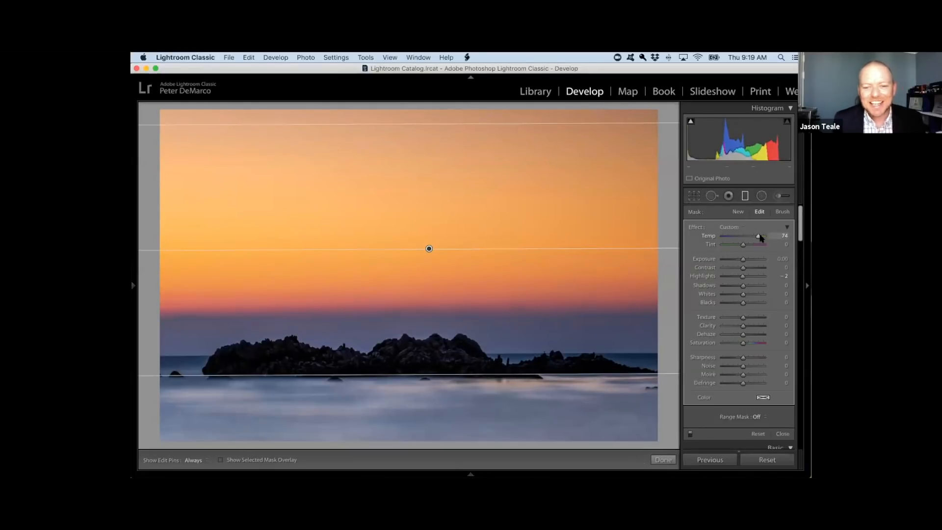
left_click_drag(761, 238, 773, 236)
left_click(690, 434)
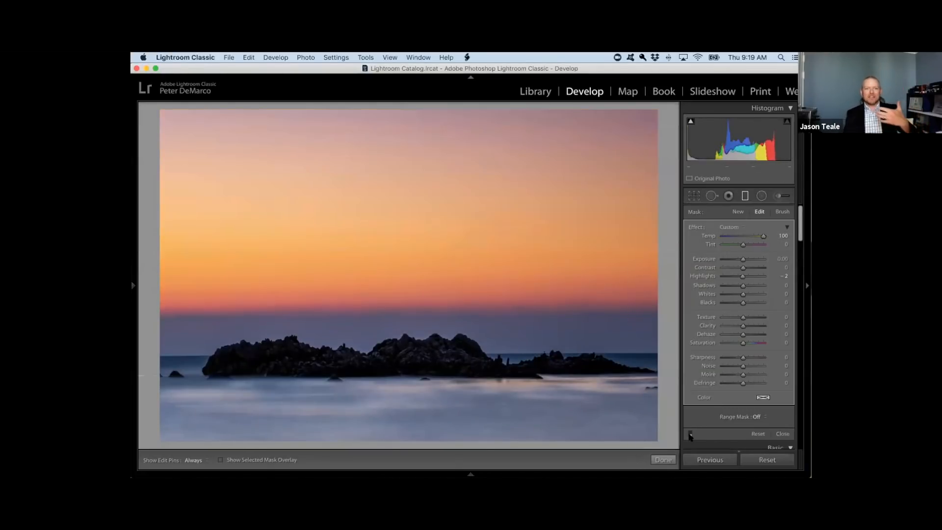
Step: Toggle the sky's graduated filter on and off repeatedly to compare the sky with and without it, leaving it on
left_click(690, 434)
left_click(690, 434)
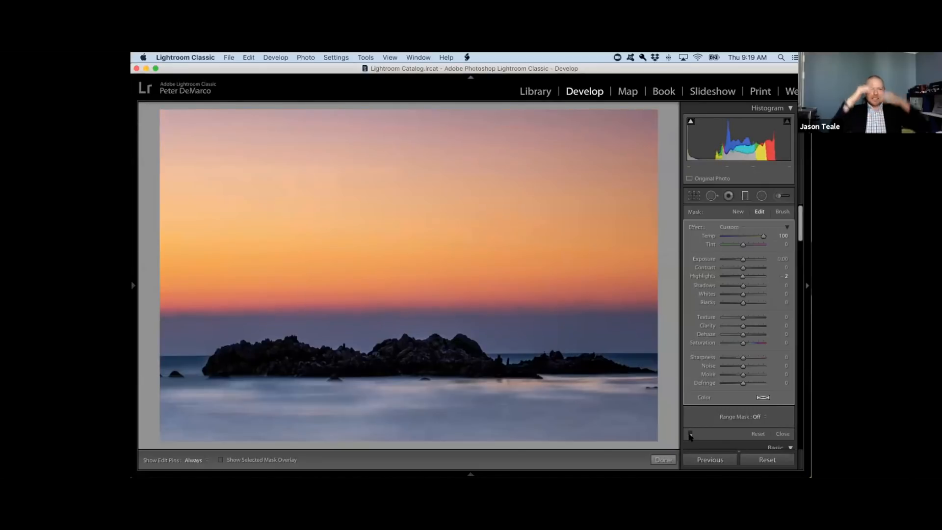
left_click(689, 434)
left_click(689, 434)
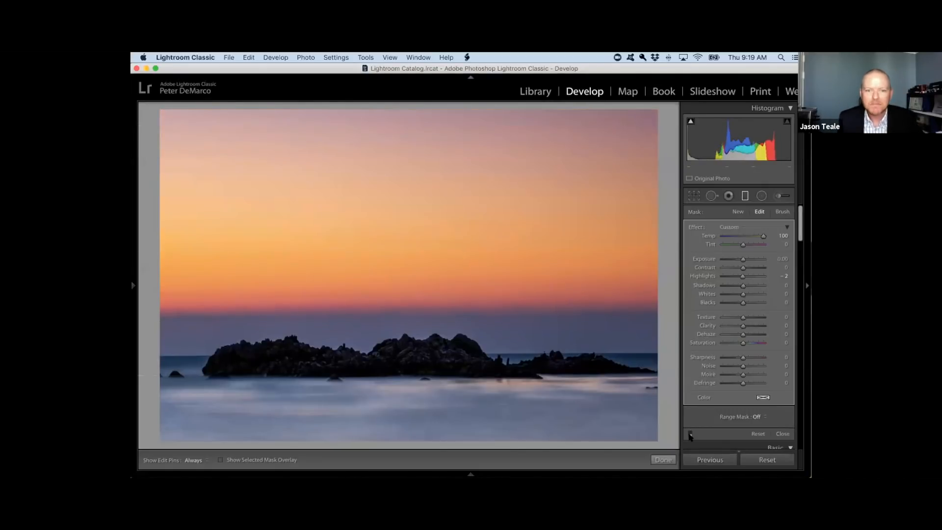
left_click(690, 434)
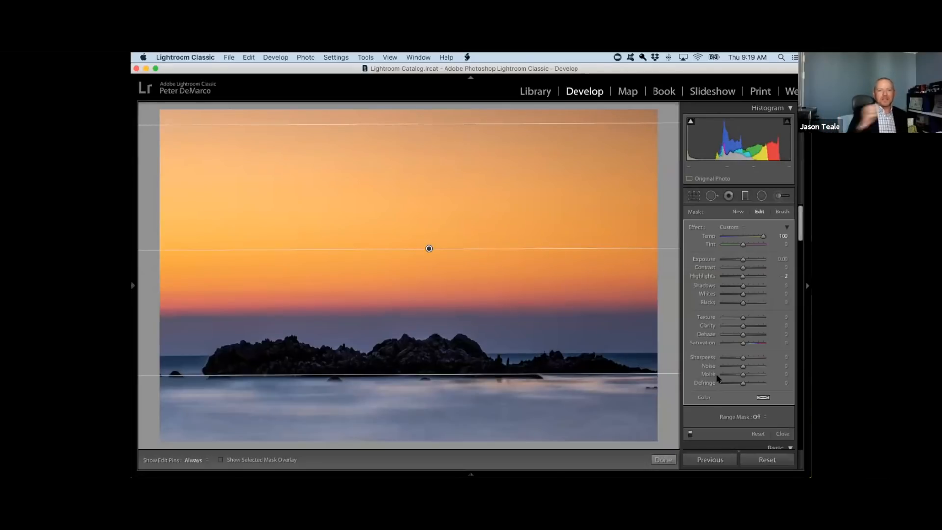
Step: Set the sky graduated filter's Temp to 69 and Tint to 68, and close the filter
mouse_move(763, 236)
left_mouse_down()
mouse_move(743, 244)
mouse_move(757, 249)
left_mouse_up()
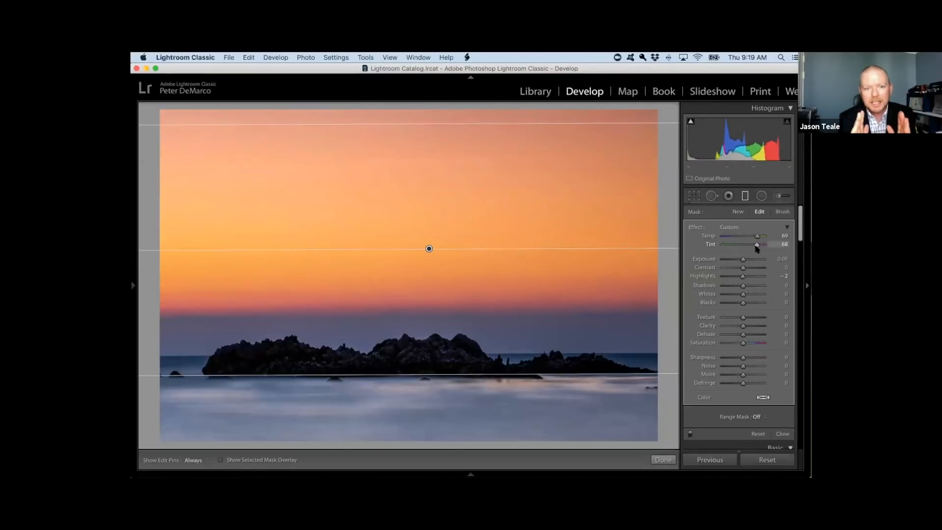
left_click(744, 199)
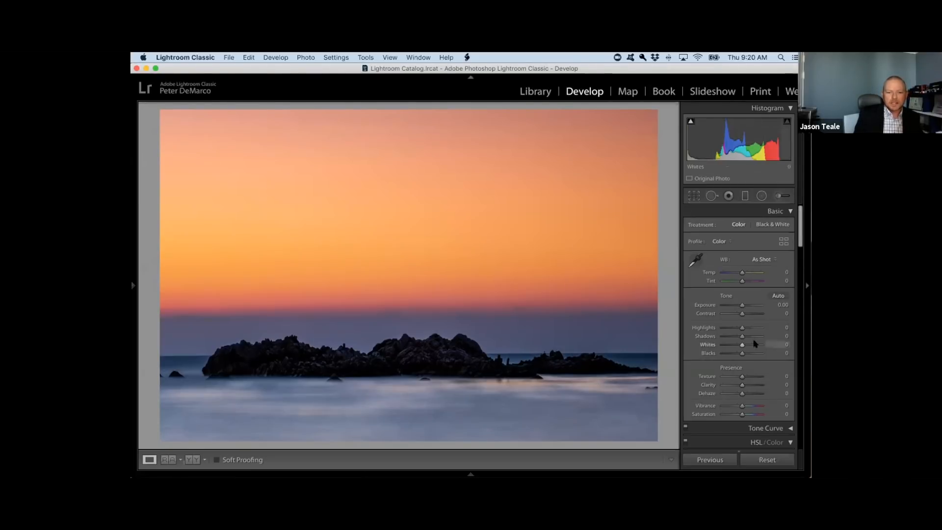
Step: Raise the photo's Shadows to +28 and compare it with the less saturated version before returning to the saturated one
left_click_drag(760, 337, 747, 337)
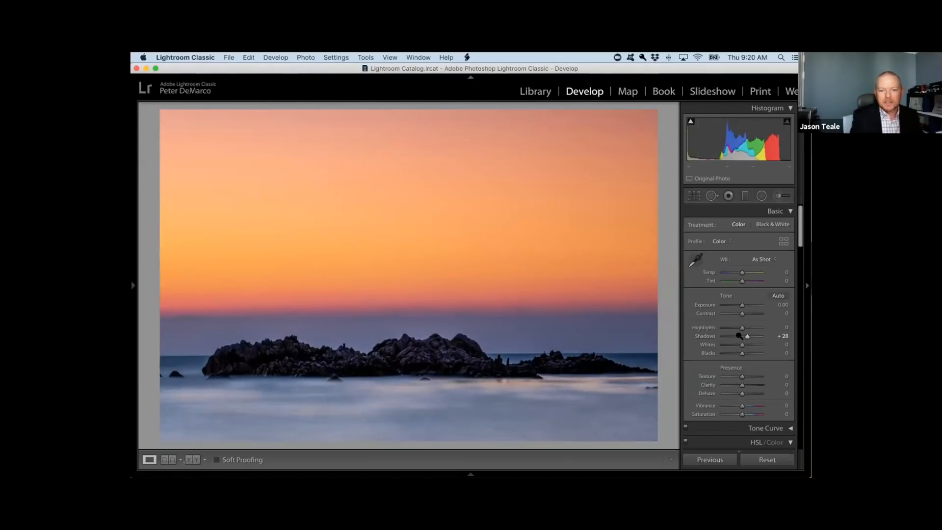
key("Right")
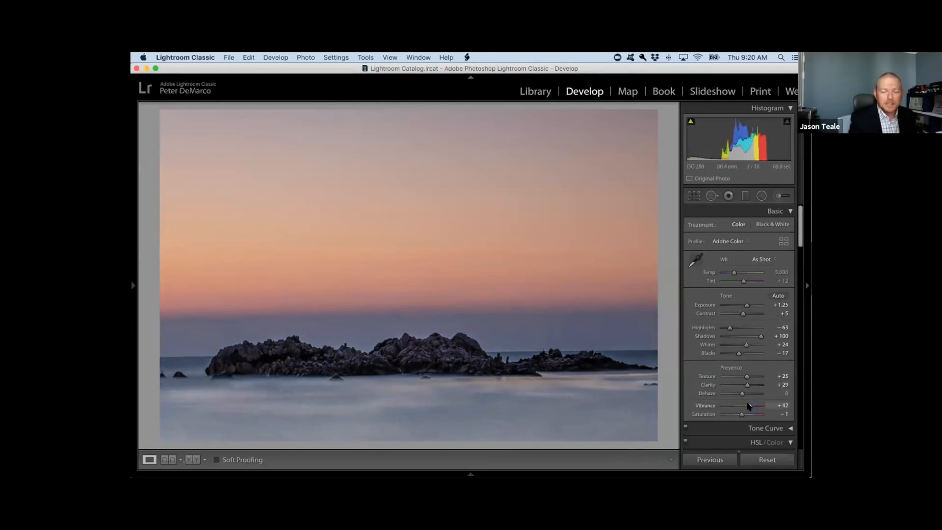
key("Right")
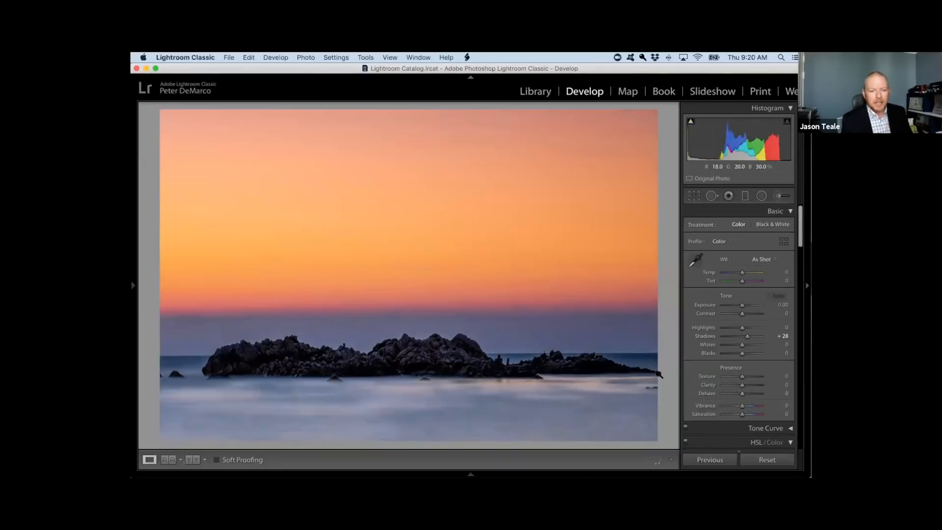
Step: Add a second horizontal graduated filter over the water, from just above the horizon to below the photo's lower edge
left_click(745, 196)
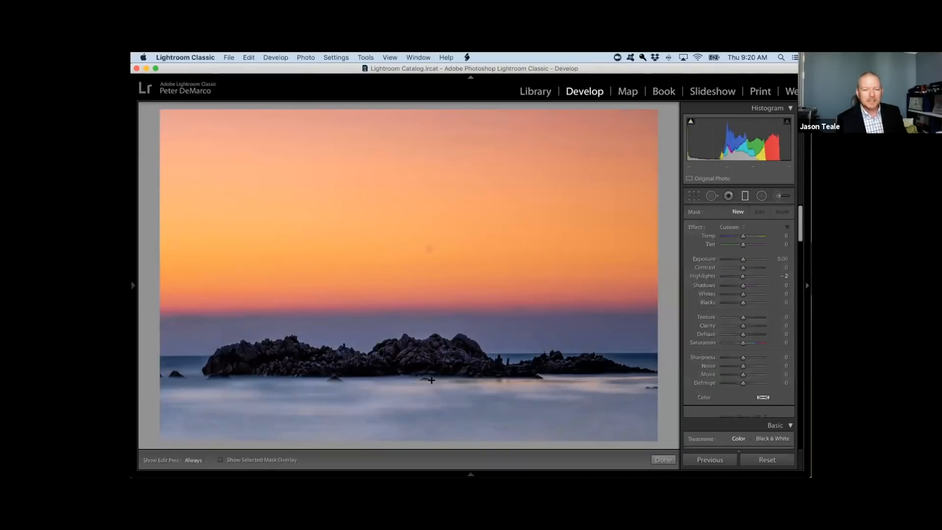
left_click_drag(409, 387, 410, 298)
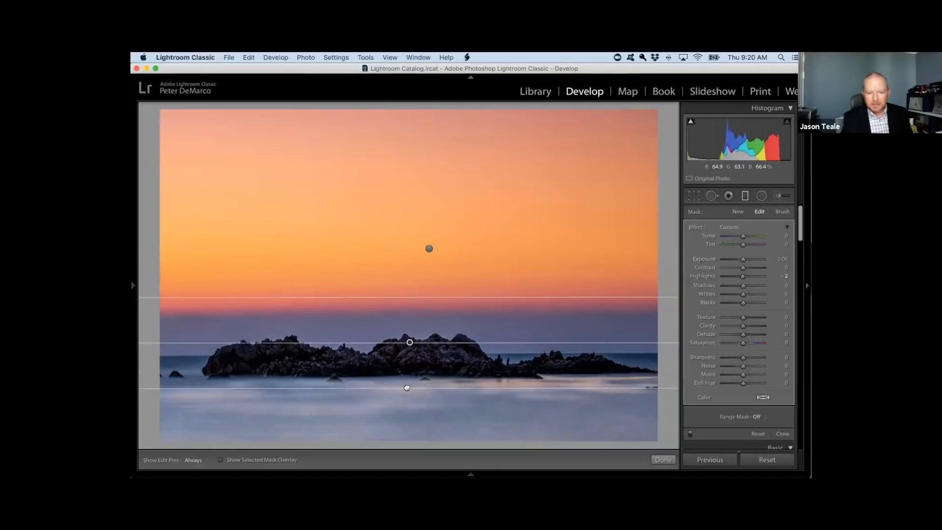
left_click_drag(409, 388, 408, 458)
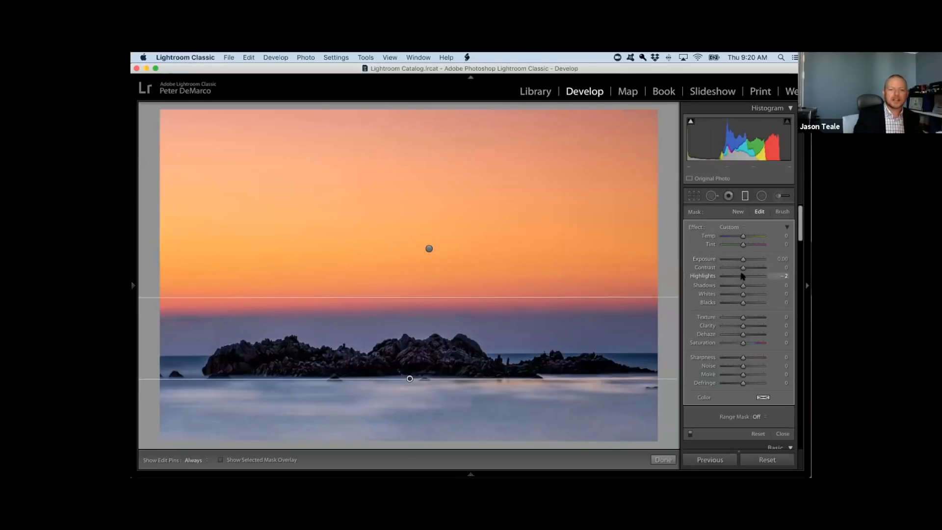
Step: Set the water filter's Contrast to −100, Texture to −53 and Clarity to −27, and raise its upper edge slightly
left_click_drag(778, 268, 691, 268)
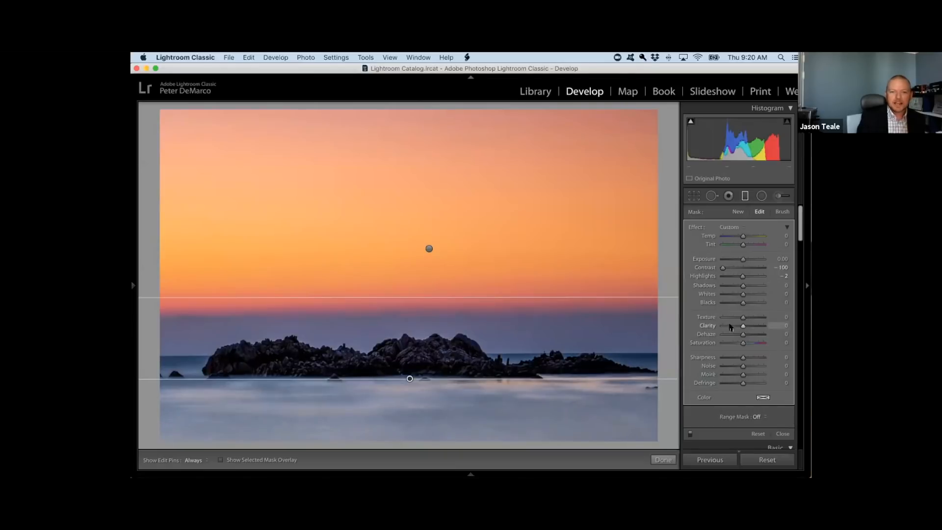
left_click_drag(730, 327, 763, 325)
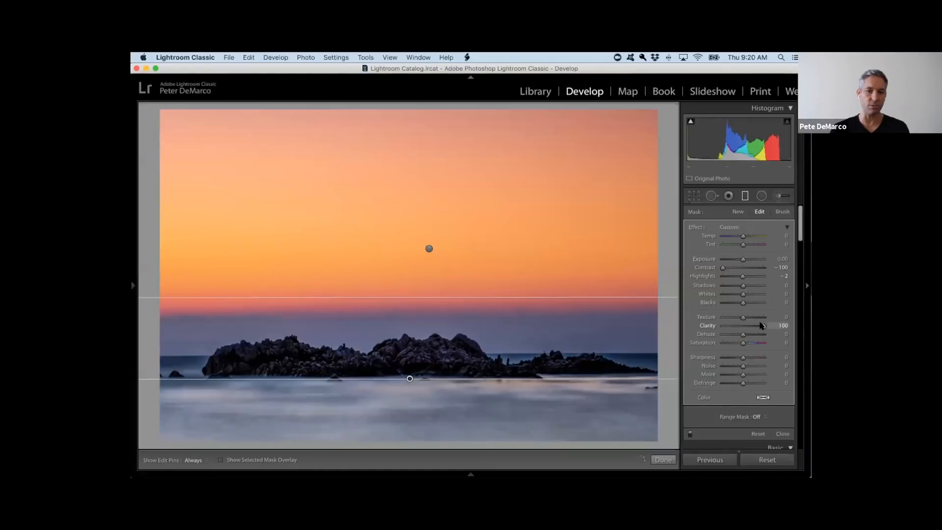
left_click(746, 325)
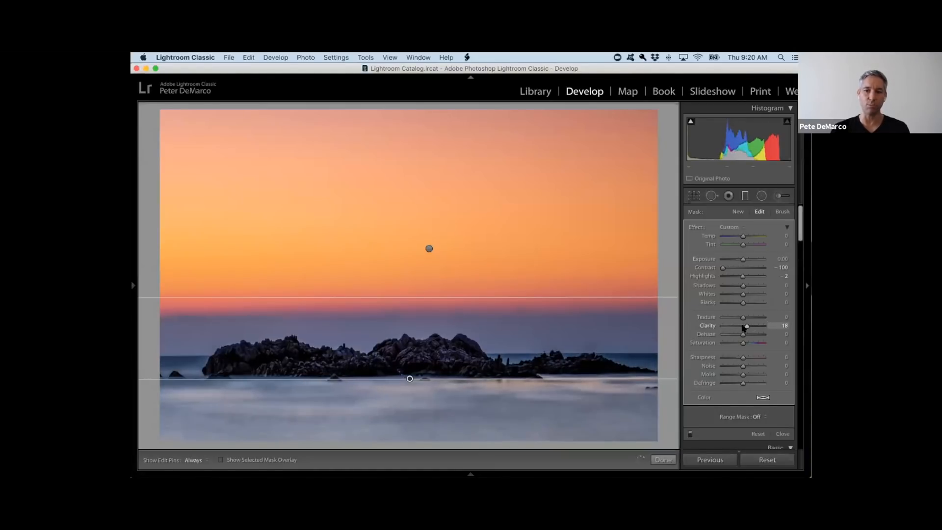
left_click_drag(751, 326, 730, 327)
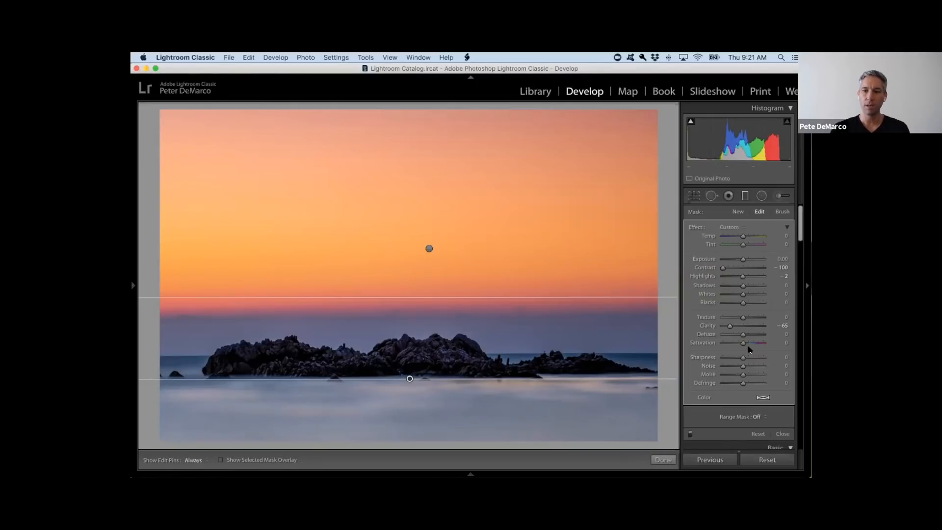
mouse_move(743, 318)
left_mouse_down()
mouse_move(700, 319)
mouse_move(732, 318)
mouse_move(736, 328)
left_mouse_up()
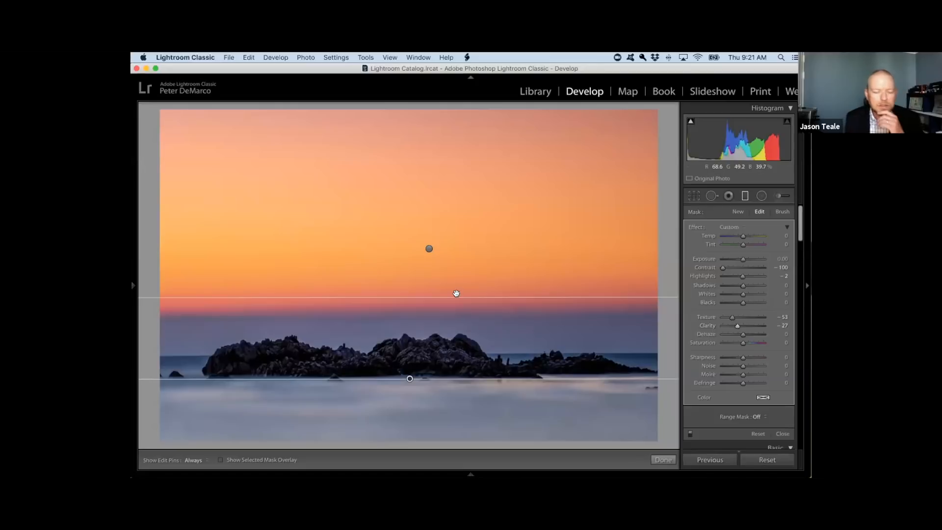
left_click_drag(457, 294, 439, 288)
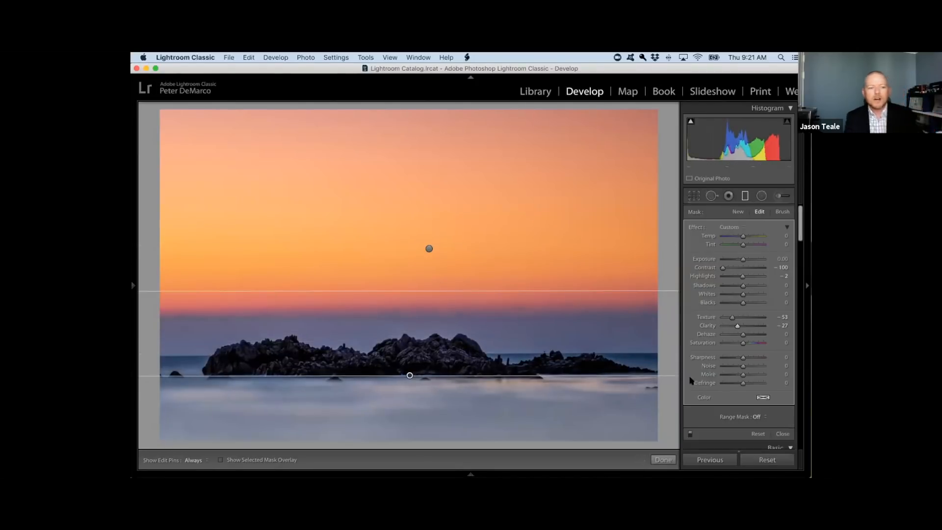
Step: Toggle the graduated filters off and on to compare the photo with and without them, leave them on and close the filter tool
left_click(690, 434)
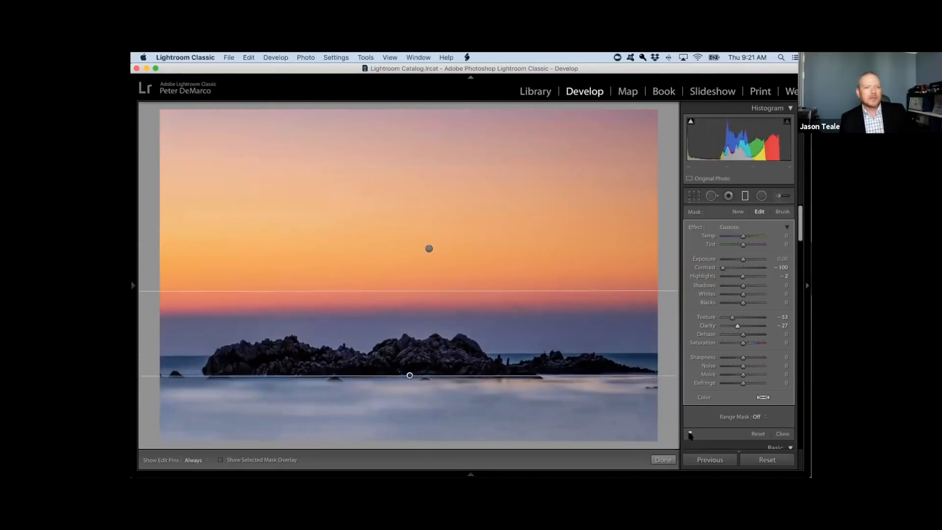
left_click(690, 434)
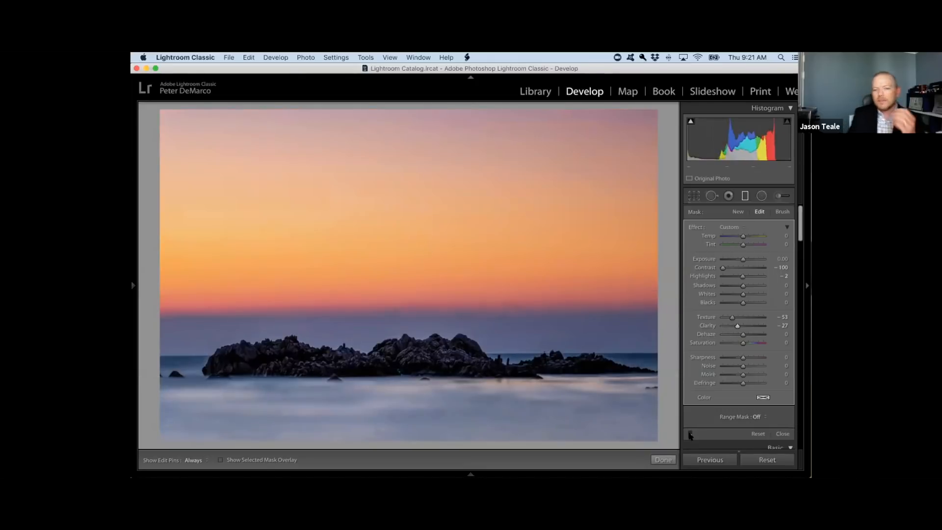
left_click(690, 433)
left_click(690, 433)
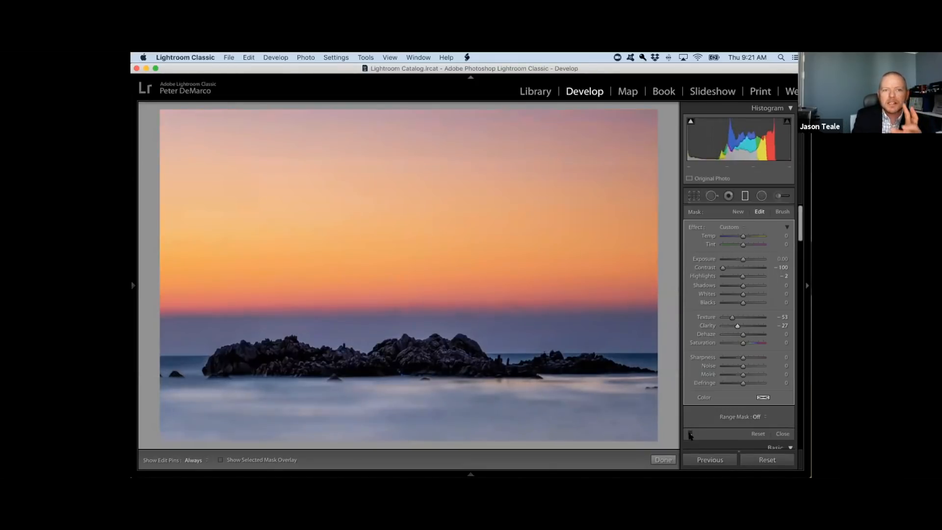
left_click(691, 433)
left_click(690, 434)
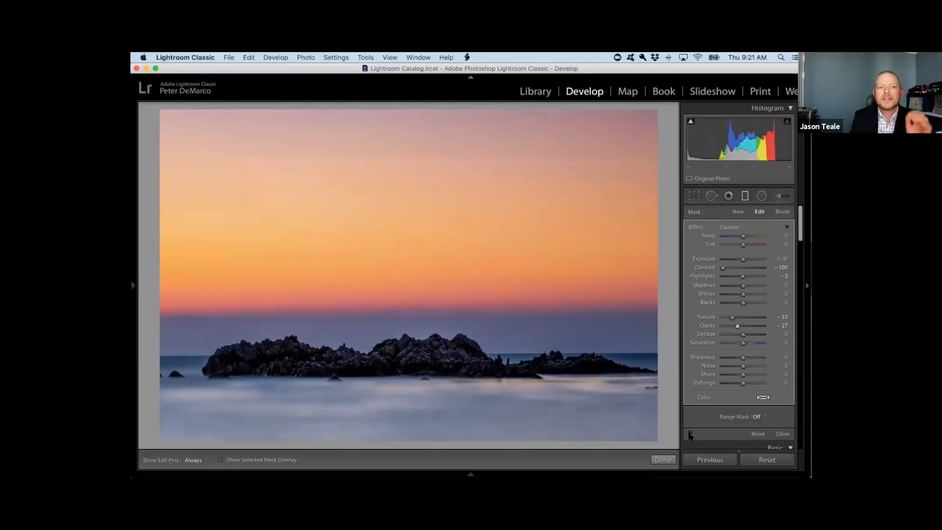
left_click(690, 434)
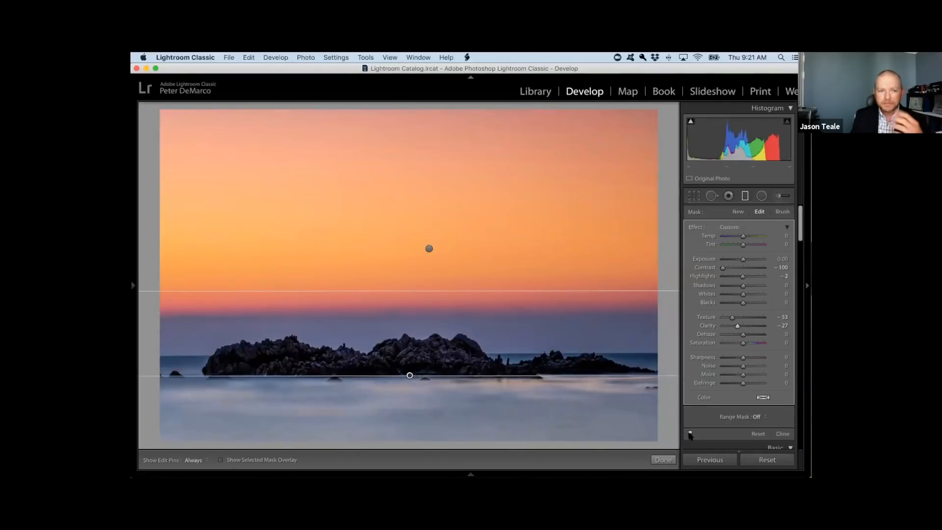
left_click(745, 197)
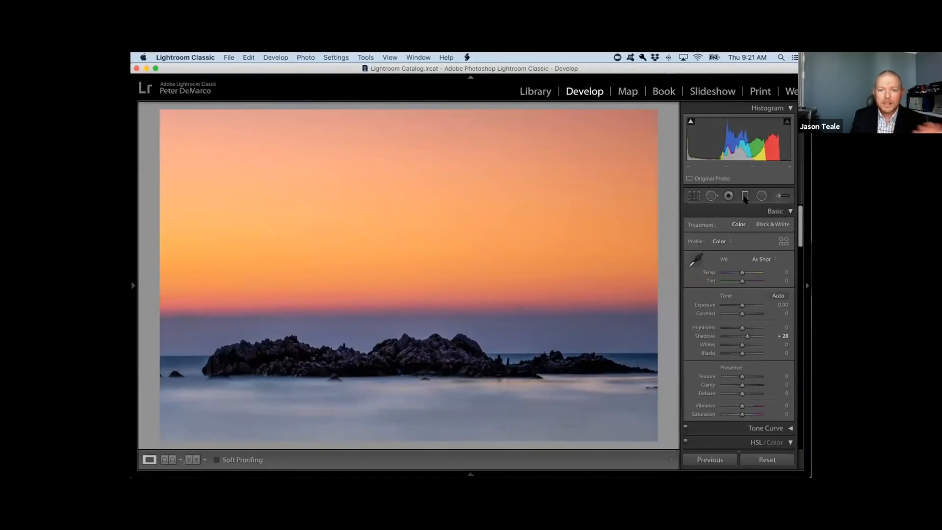